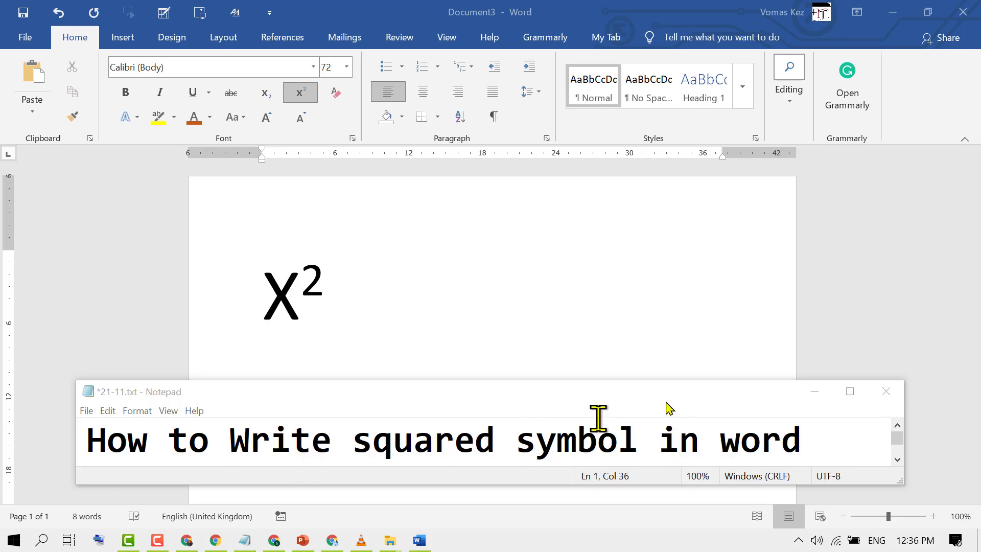
- Hide Notepad and write a second X with a superscript 2 below the first
{"action": "left_click", "coordinate": [818, 393]}
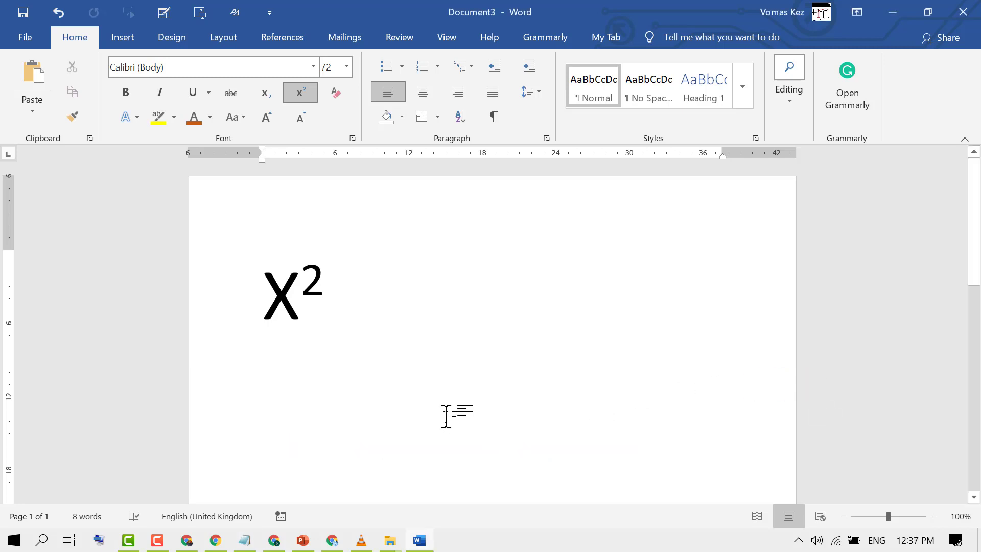
{"action": "type", "text": "x"}
{"action": "key", "text": "BackSpace"}
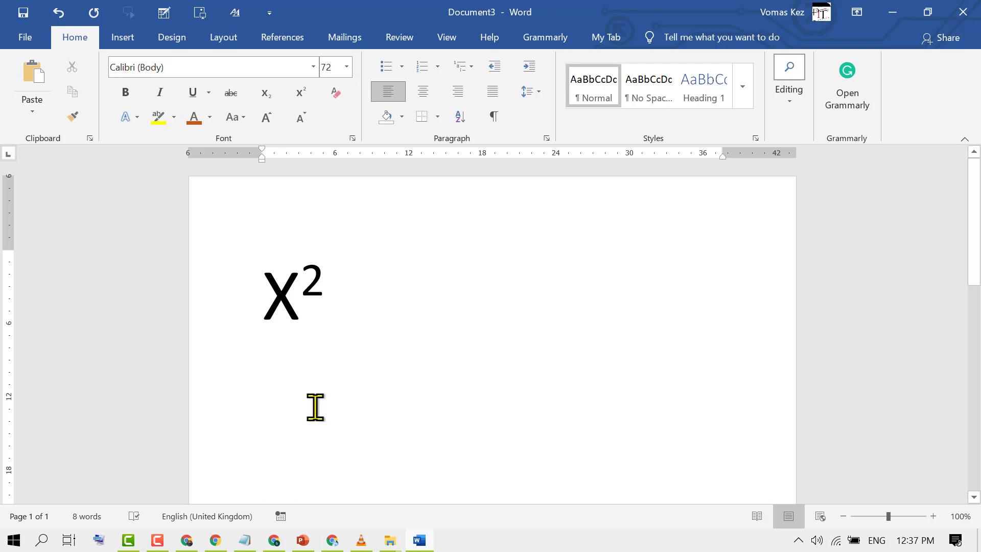
{"action": "type", "text": "x"}
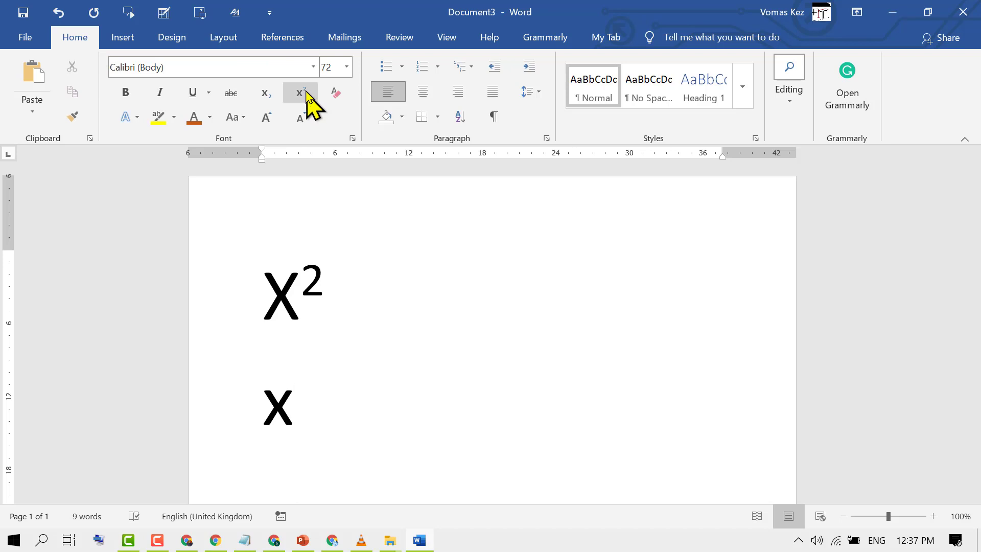
{"action": "left_click", "coordinate": [302, 93]}
{"action": "left_click", "coordinate": [310, 101]}
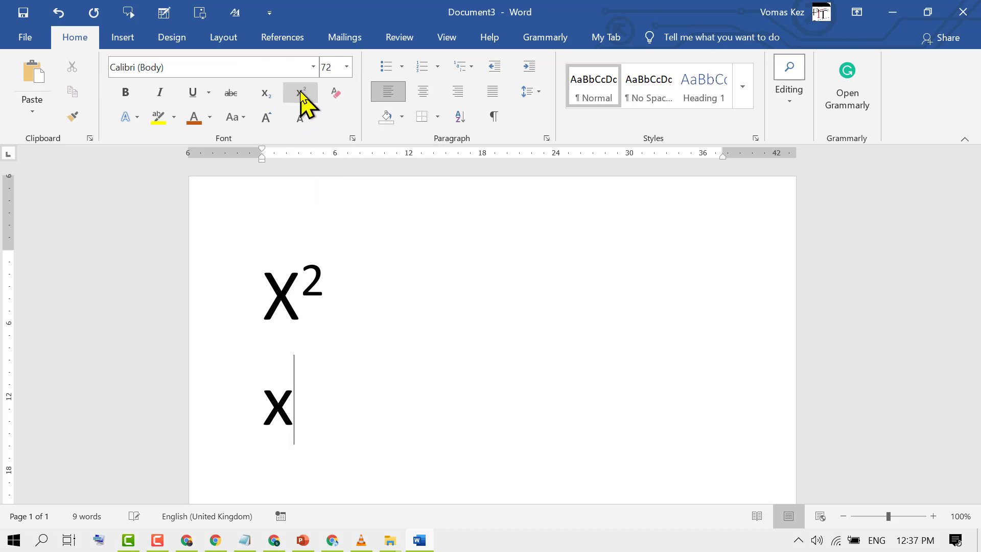
{"action": "type", "text": "2"}
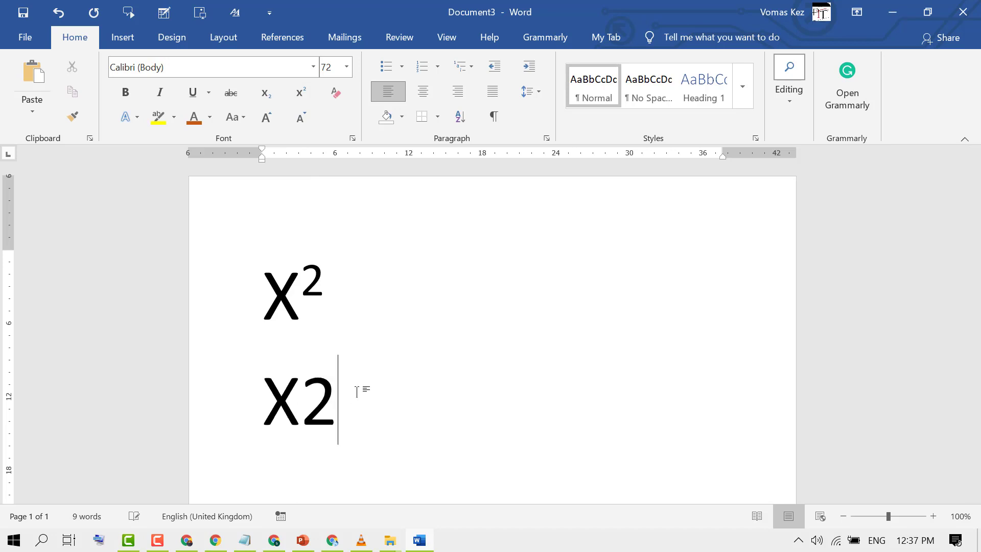
{"action": "key", "text": "BackSpace"}
{"action": "key", "text": "ctrl+shift+plus"}
{"action": "type", "text": "2"}
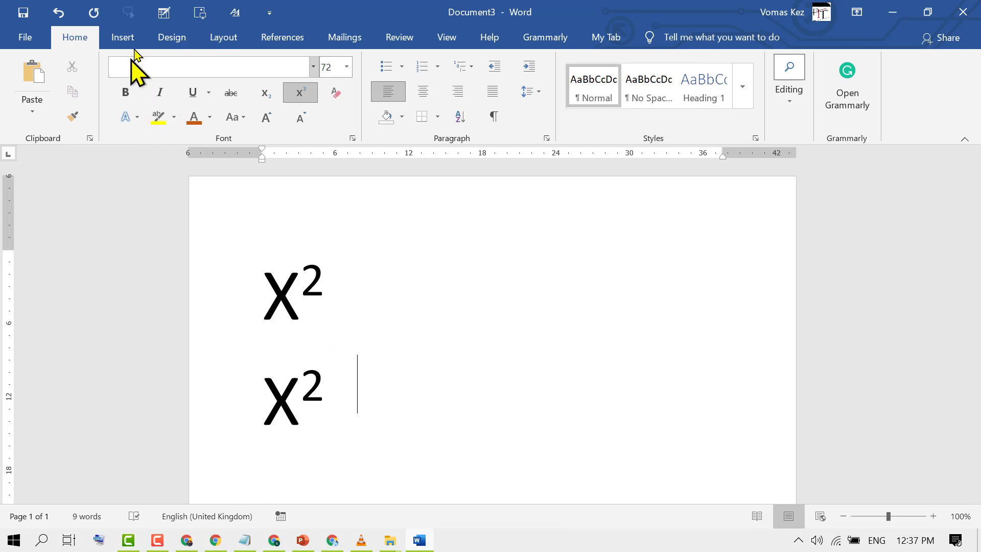
- Insert a blank equation from Insert > Symbols beside the second X²
{"action": "left_click", "coordinate": [123, 37]}
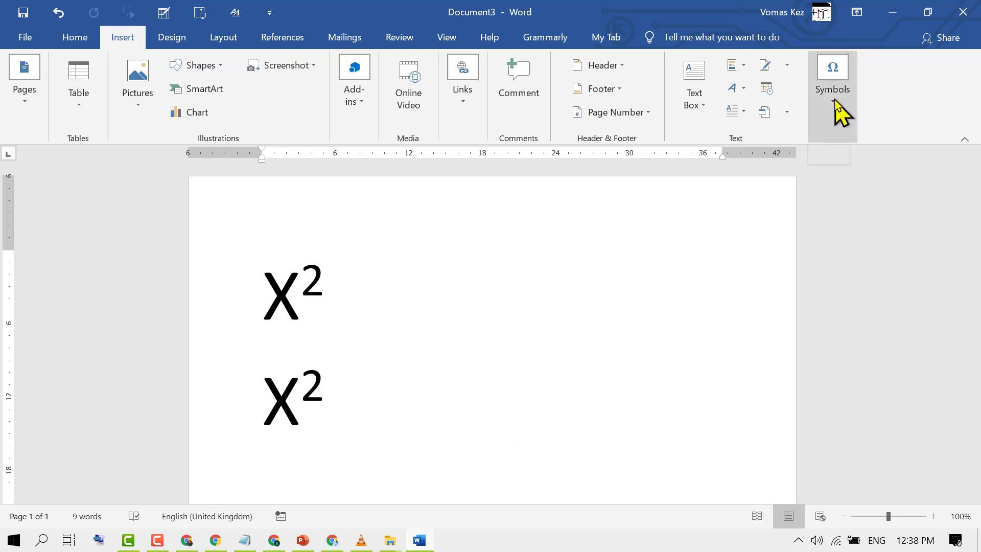
{"action": "left_click", "coordinate": [838, 115]}
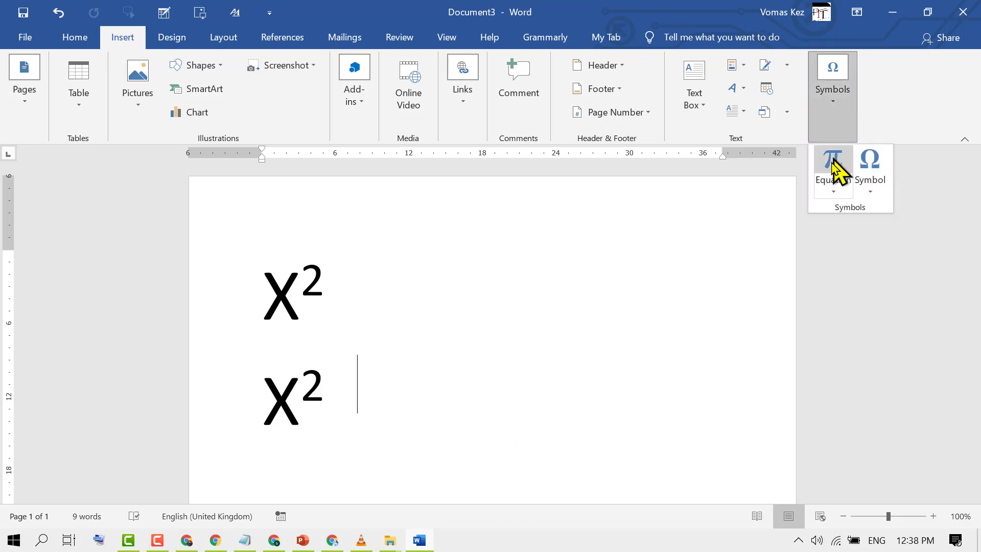
{"action": "left_click", "coordinate": [836, 178]}
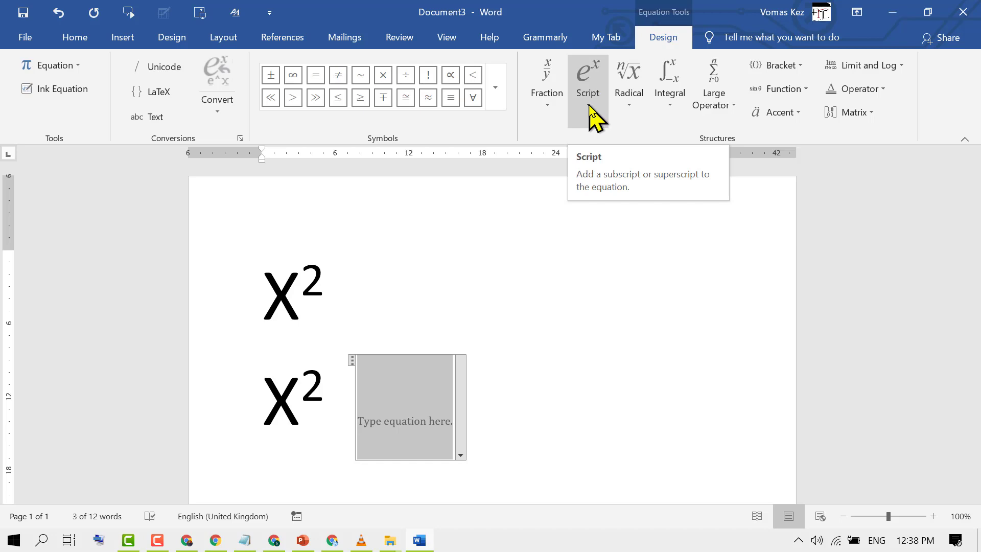
- Build x² in the equation with the Script Superscript layout, then leave the equation
{"action": "left_click", "coordinate": [589, 107]}
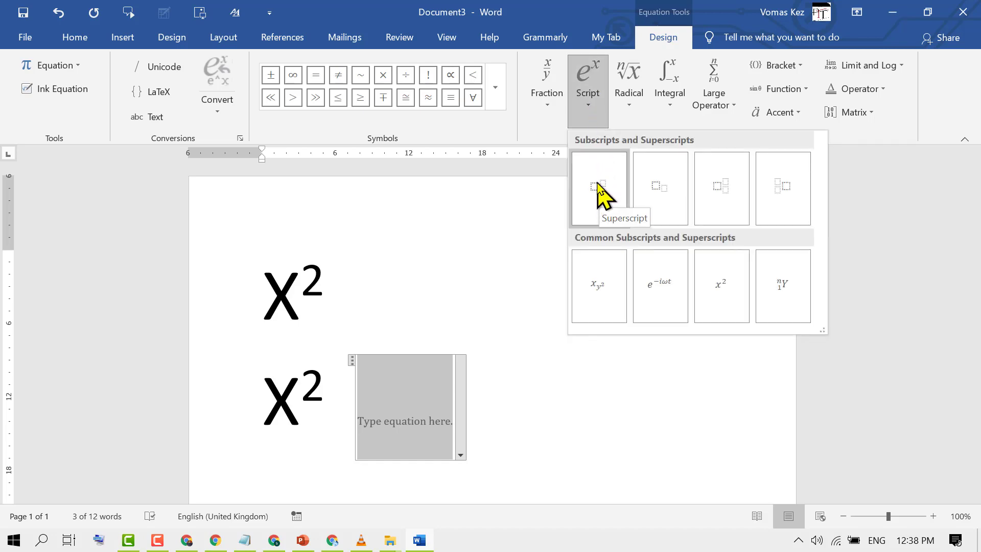
{"action": "left_click", "coordinate": [602, 191]}
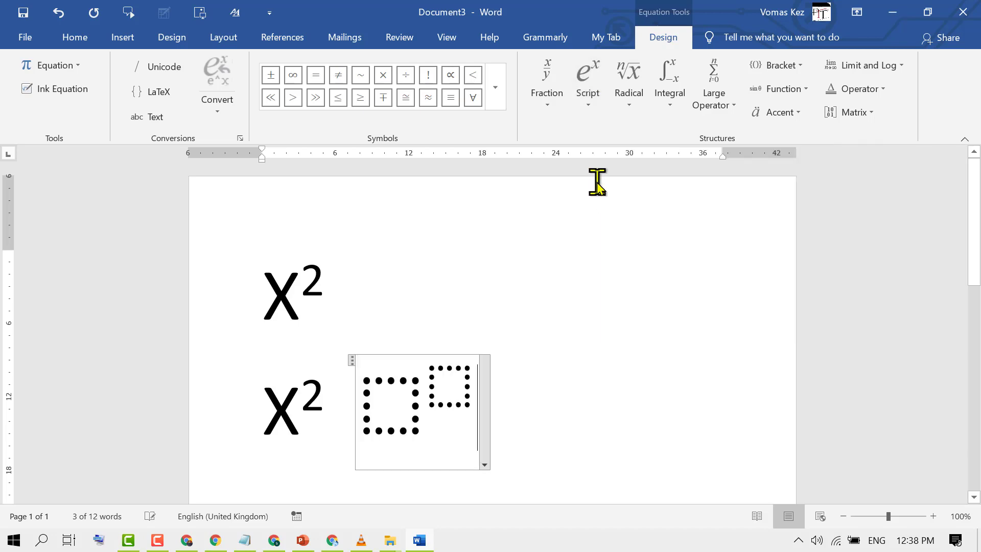
{"action": "left_click", "coordinate": [391, 403]}
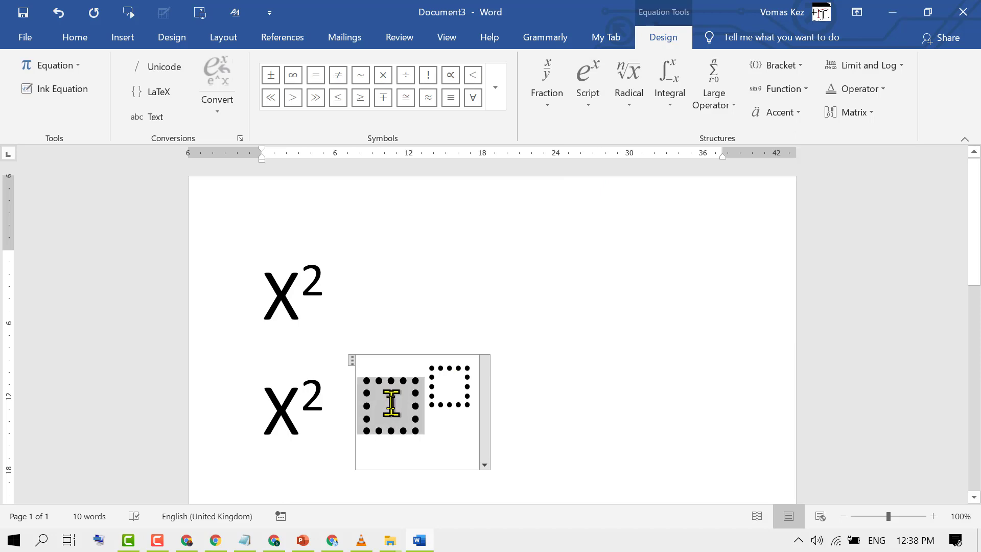
{"action": "type", "text": "x"}
{"action": "left_click", "coordinate": [426, 385]}
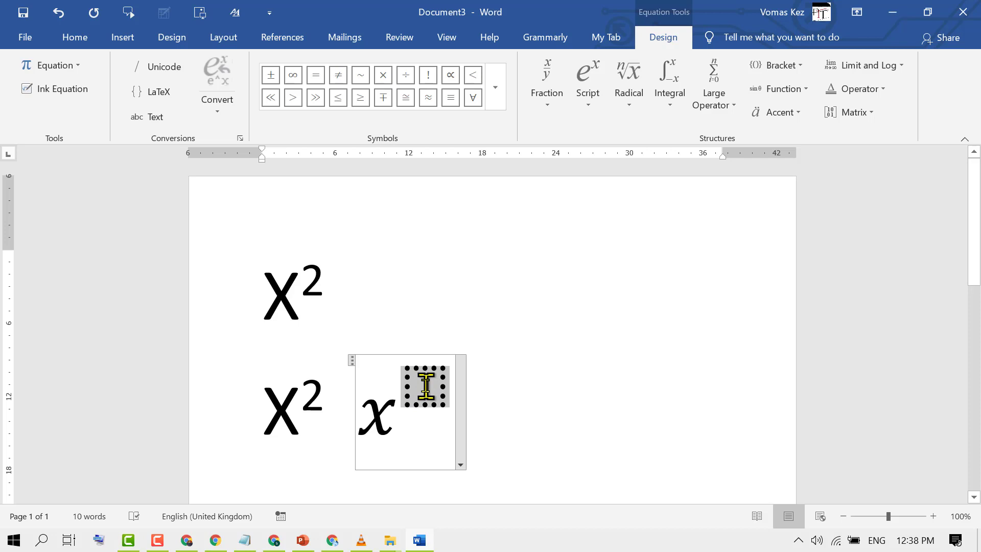
{"action": "type", "text": "2"}
{"action": "left_click", "coordinate": [528, 383]}
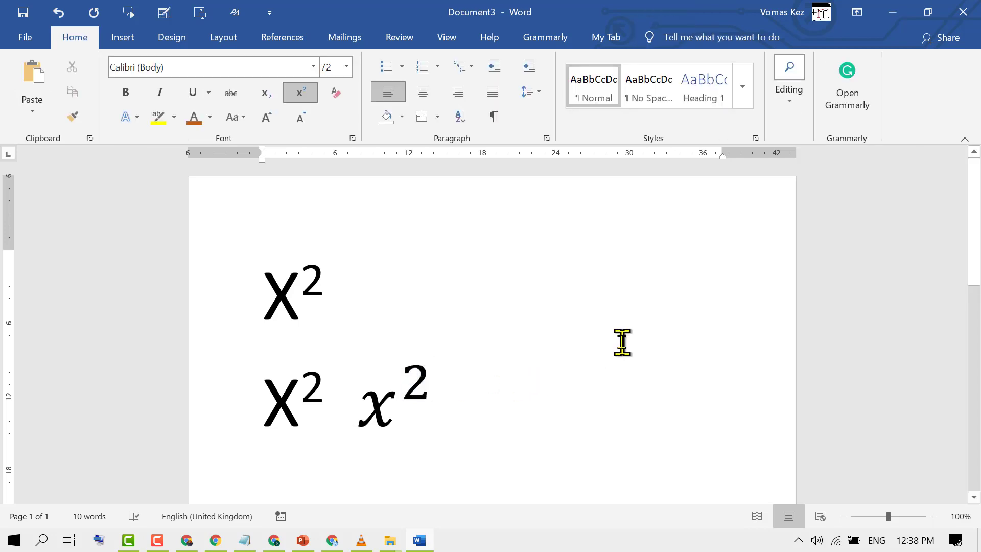
- Restore the 'How to Write squared symbol in word' Notepad window and move it slightly higher
{"action": "left_click", "coordinate": [246, 541]}
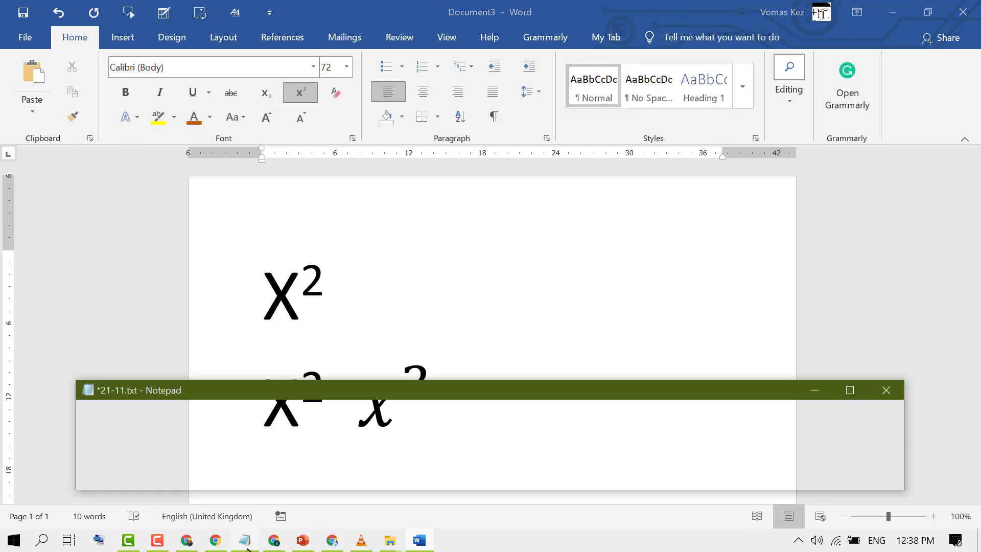
{"action": "left_click_drag", "start_coordinate": [377, 391], "coordinate": [377, 366]}
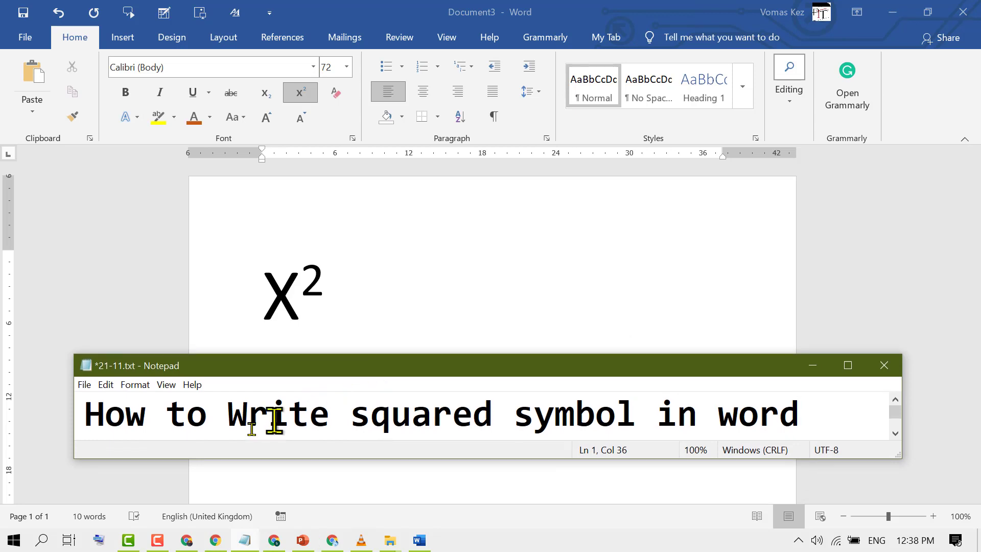